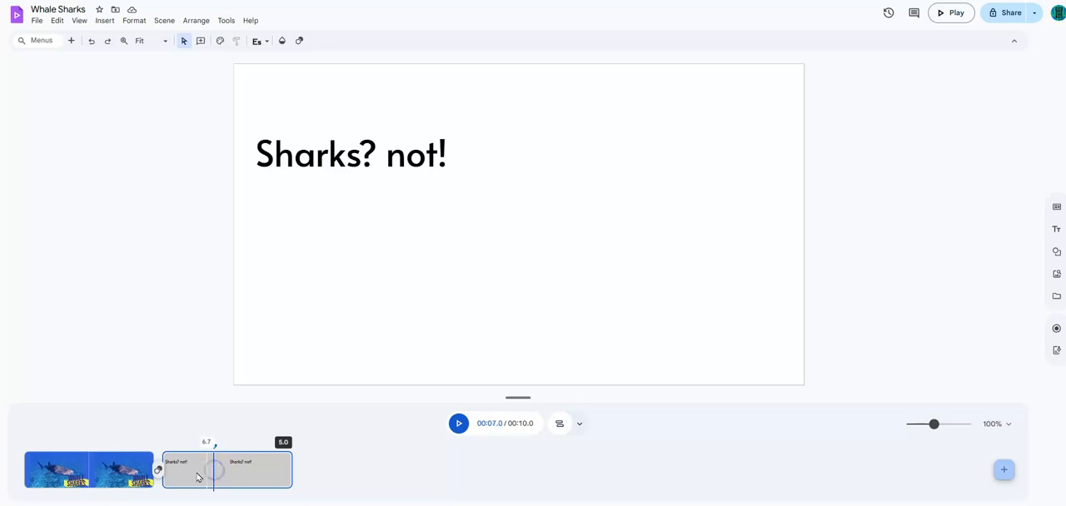
Step: Trim the ends of the "Sharks? not!" scene and the title scene, shortening the whole video to about 7.3 s
left_click(102, 473)
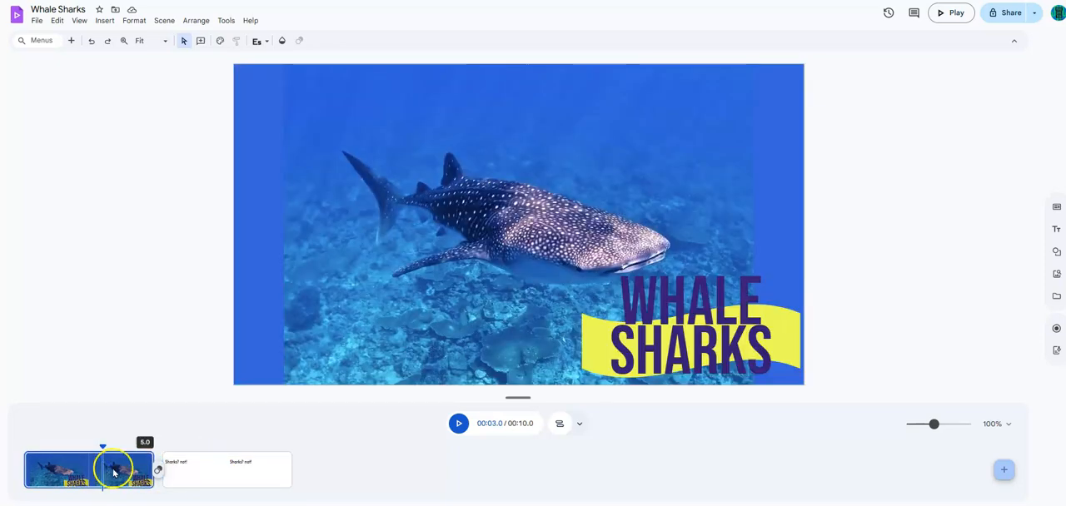
left_click(207, 470)
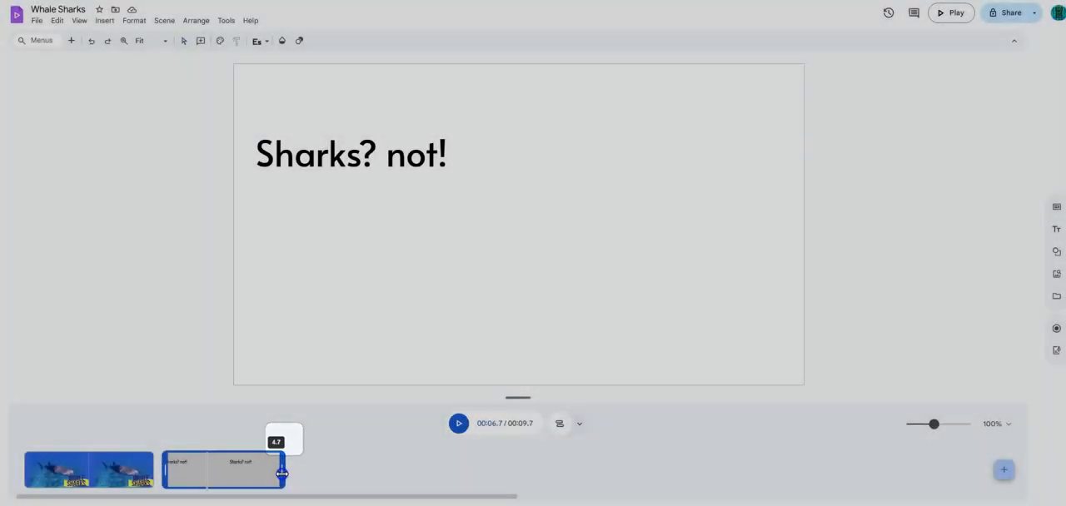
left_click_drag(290, 474, 252, 474)
left_click_drag(152, 473, 120, 473)
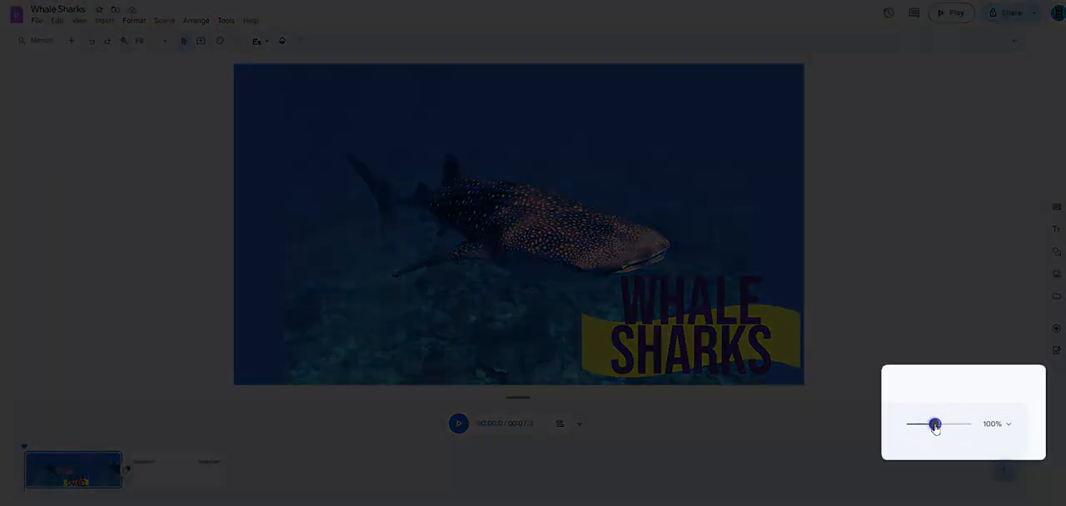
Step: Set the timeline zoom to 225% and trim the end of the "Sharks? not!" scene, shortening the video to about 6.6 s
left_click_drag(935, 425, 954, 425)
left_click(453, 471)
left_click_drag(455, 471, 414, 471)
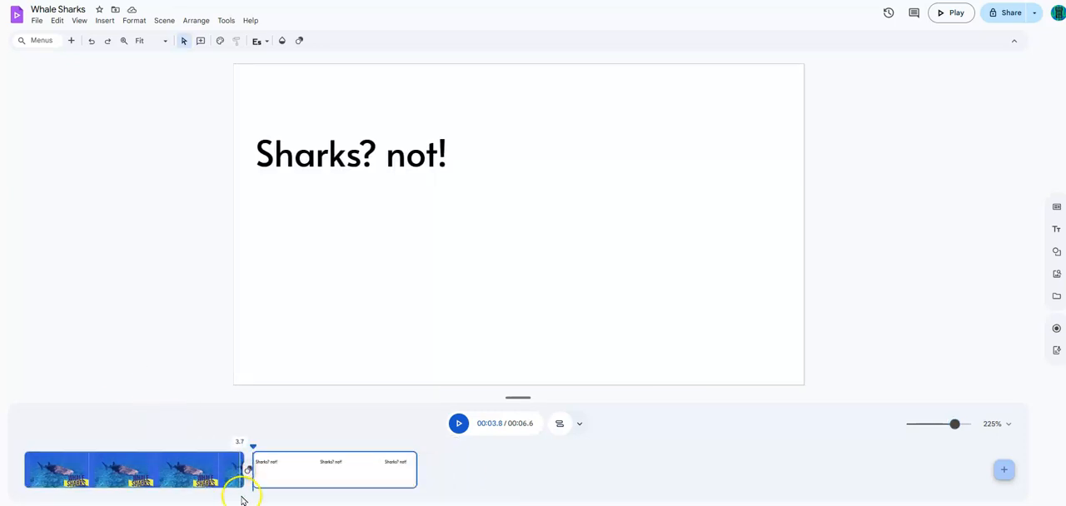
Step: Add a Slide transition between the two scenes, and briefly show and hide the timeline's object tracks
left_click(248, 471)
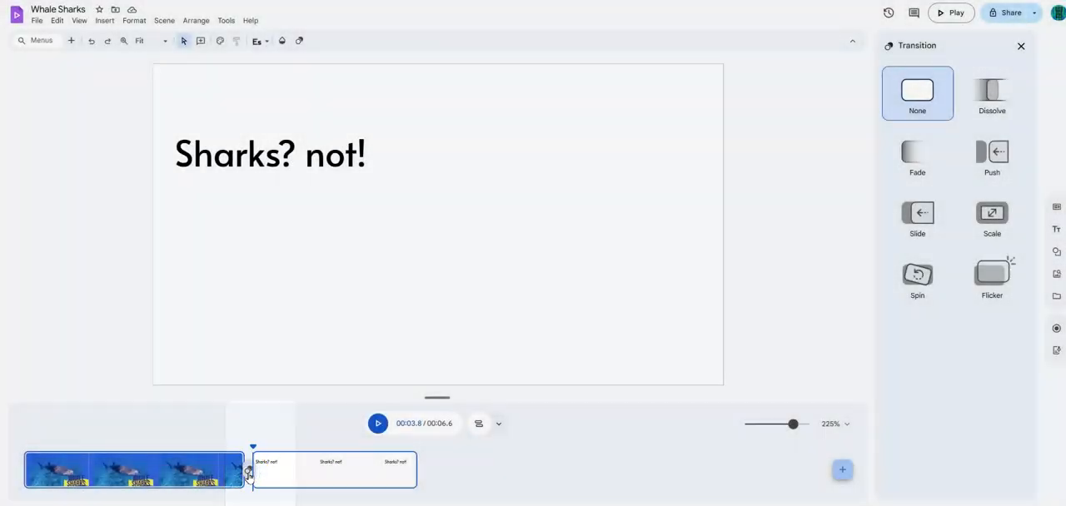
left_click(917, 218)
left_click(480, 428)
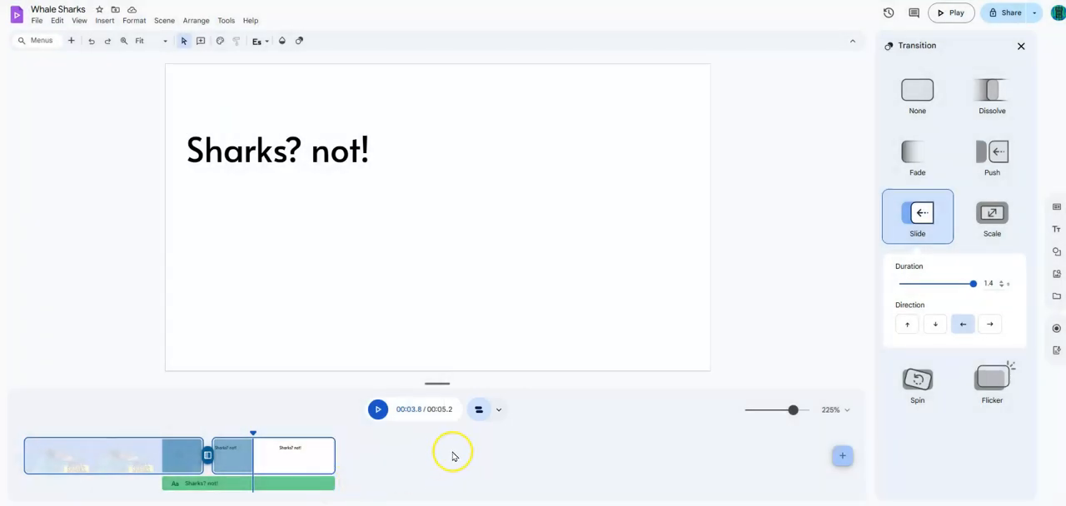
left_click(478, 409)
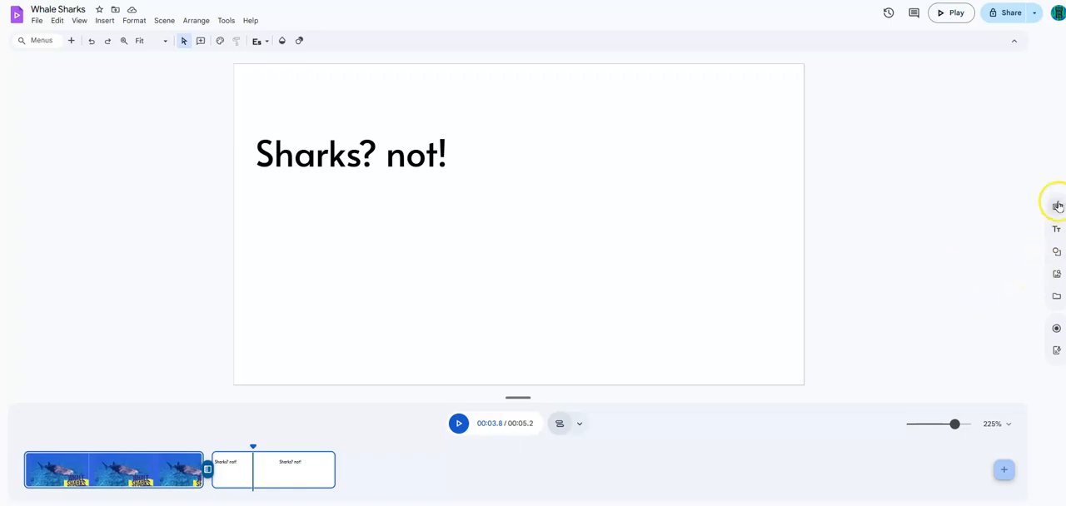
Step: Show all stock and web media for "whale shark" and insert the first stock video into the "Sharks? not!" scene
mouse_move(1054, 356)
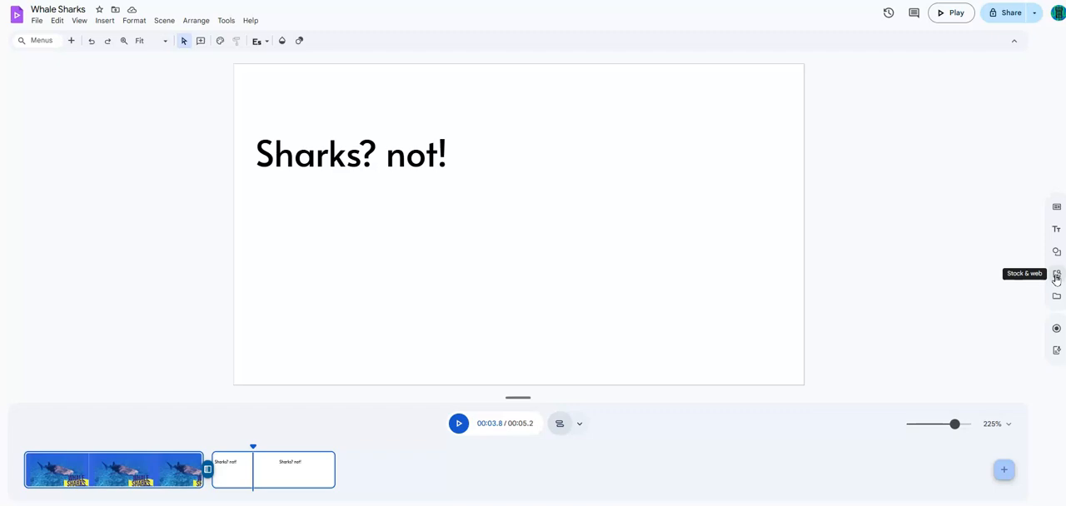
left_click(1055, 260)
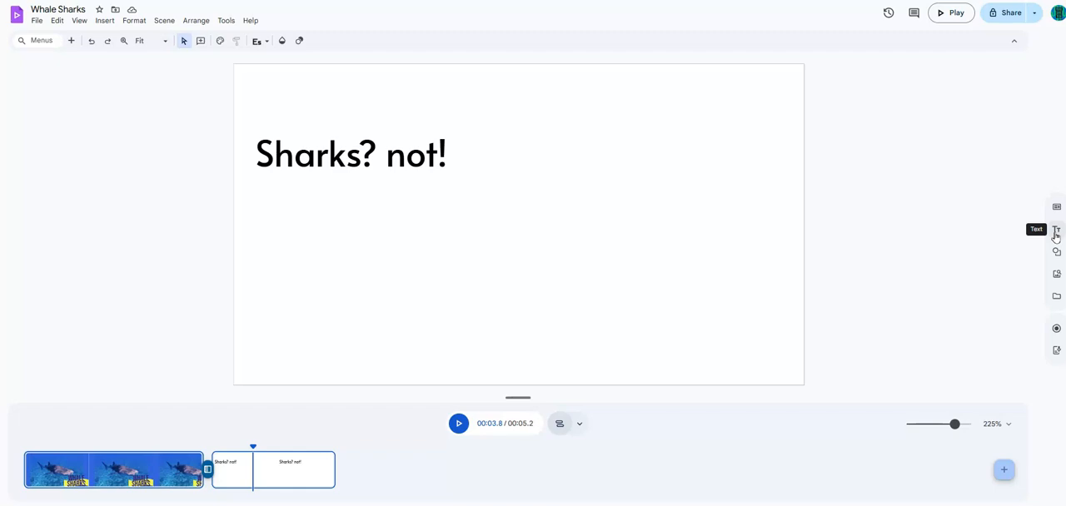
left_click(1057, 278)
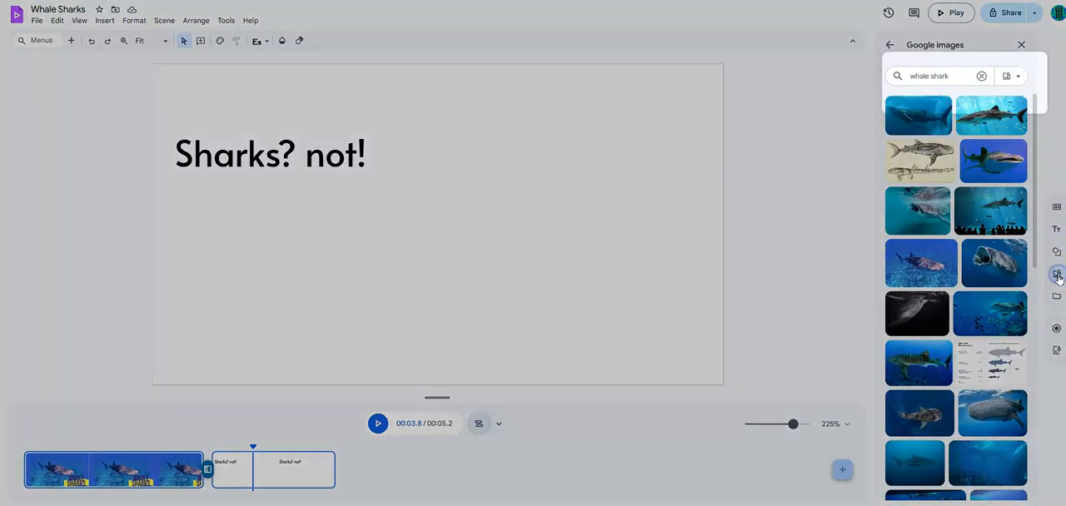
left_click(1010, 75)
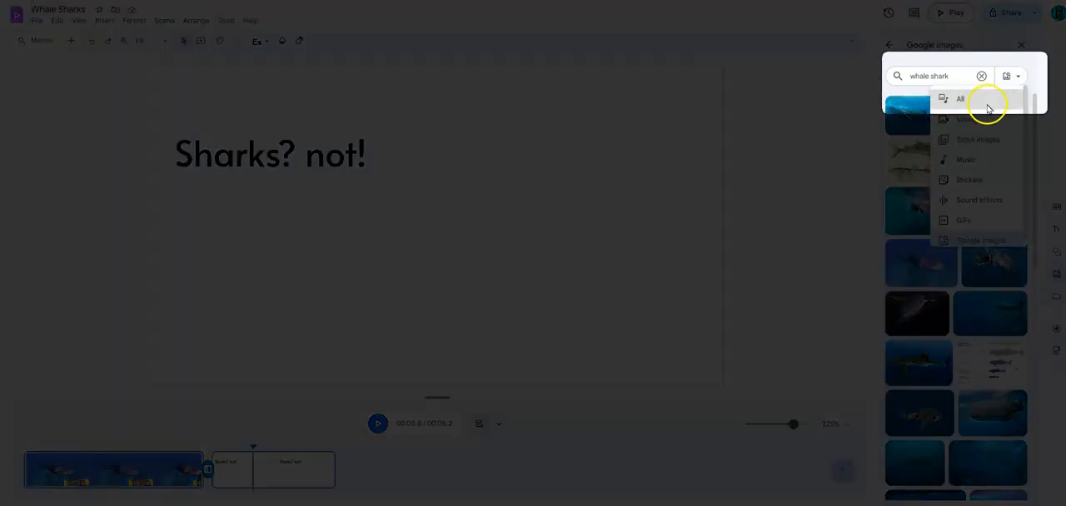
left_click(960, 100)
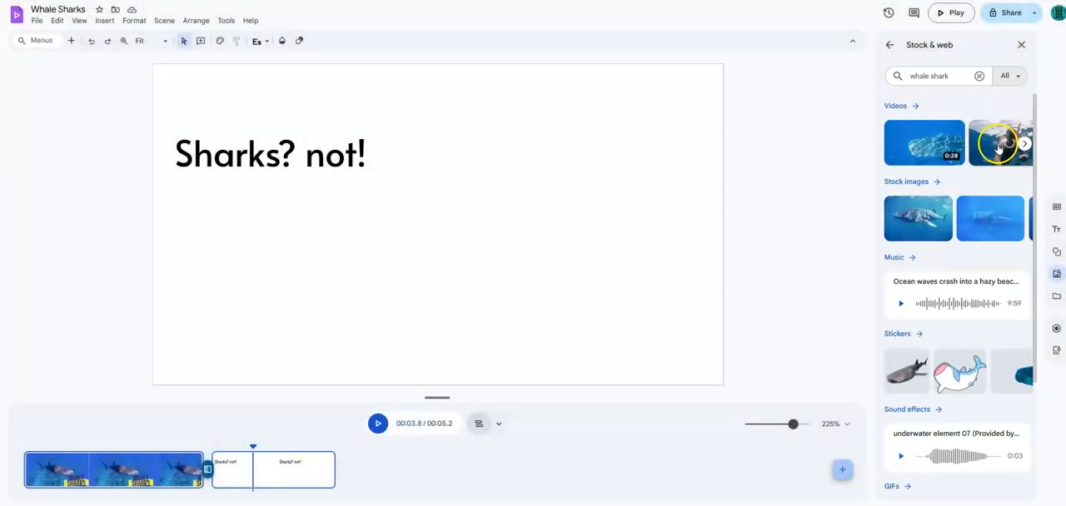
mouse_move(944, 309)
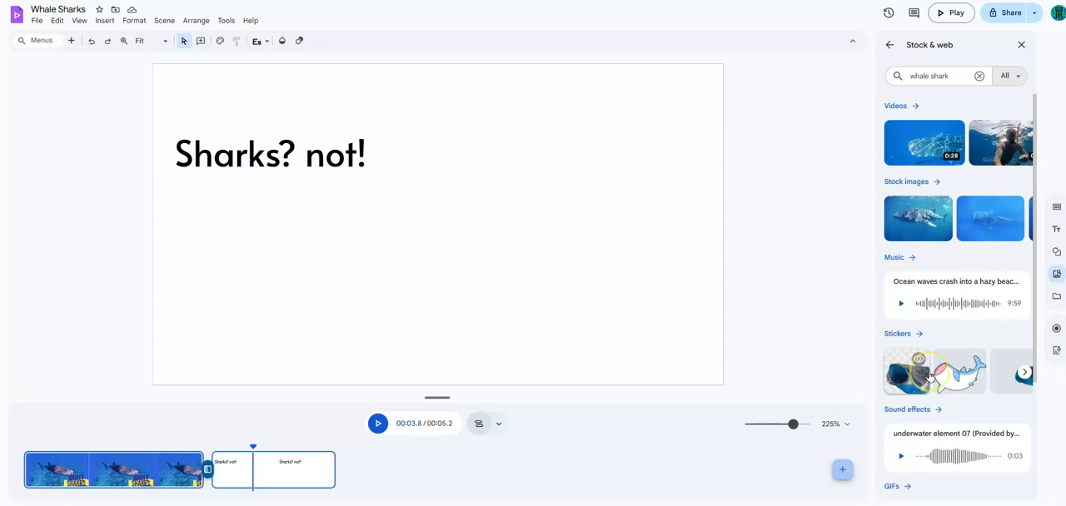
scroll(948, 454, "down", 3)
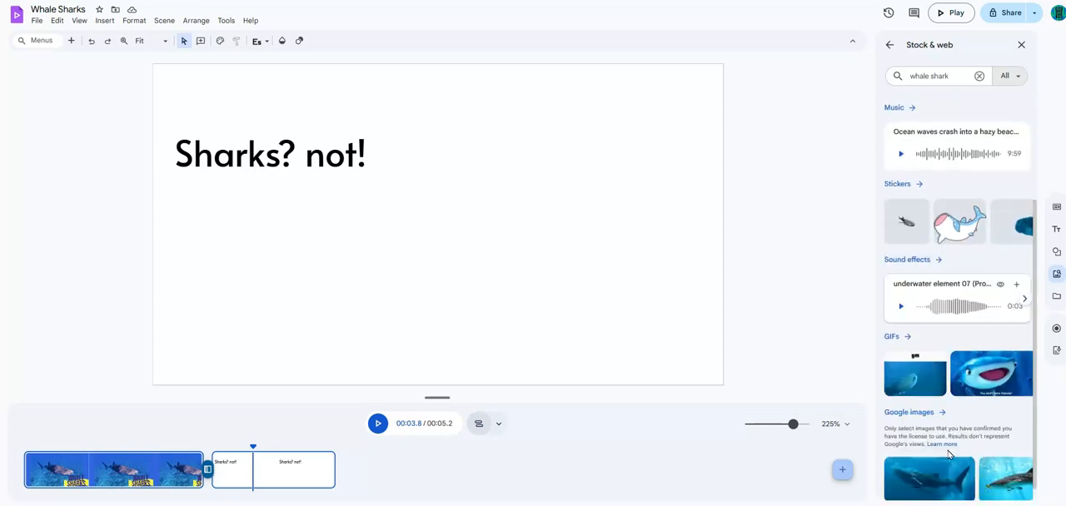
scroll(949, 449, "up", 3)
mouse_move(913, 141)
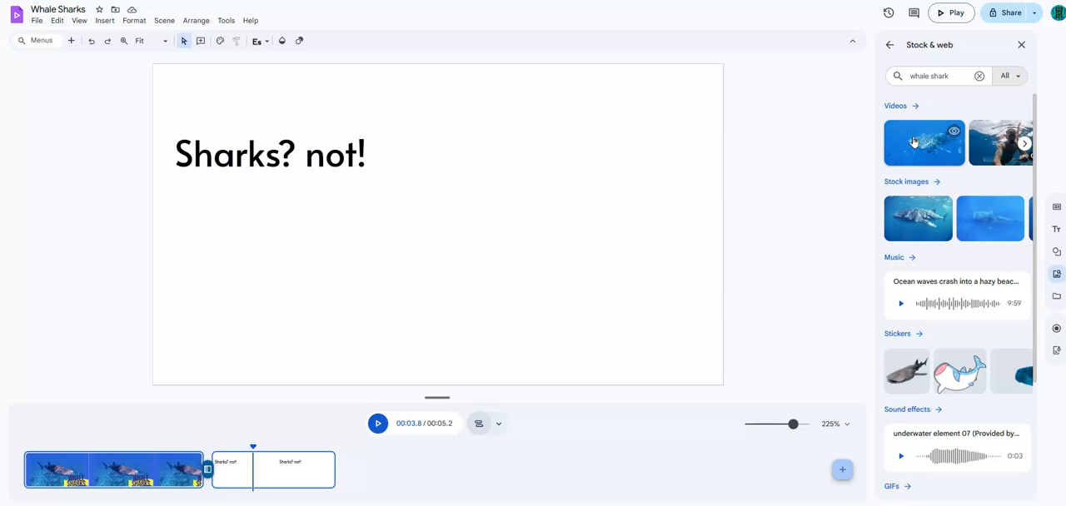
left_click(914, 142)
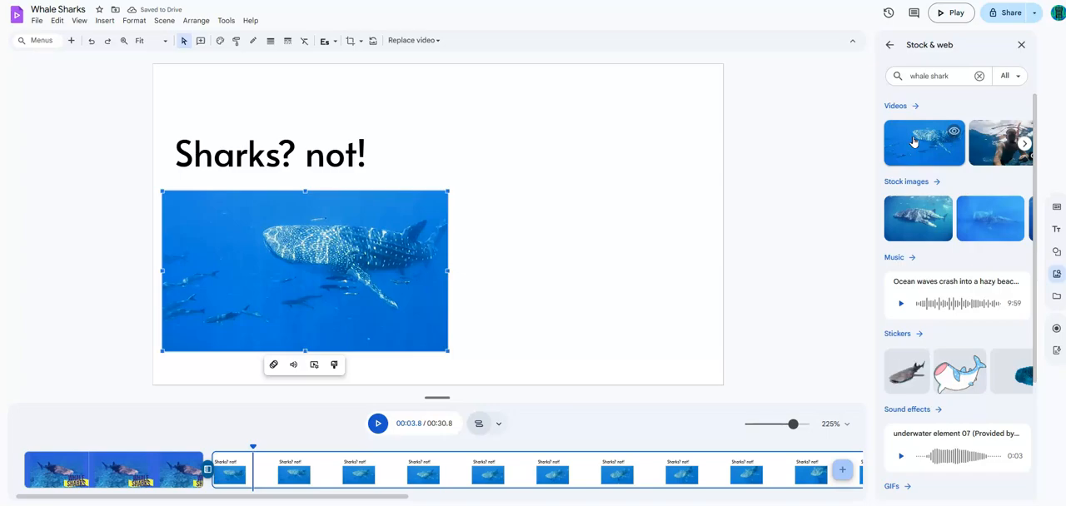
left_click_drag(914, 142, 818, 179)
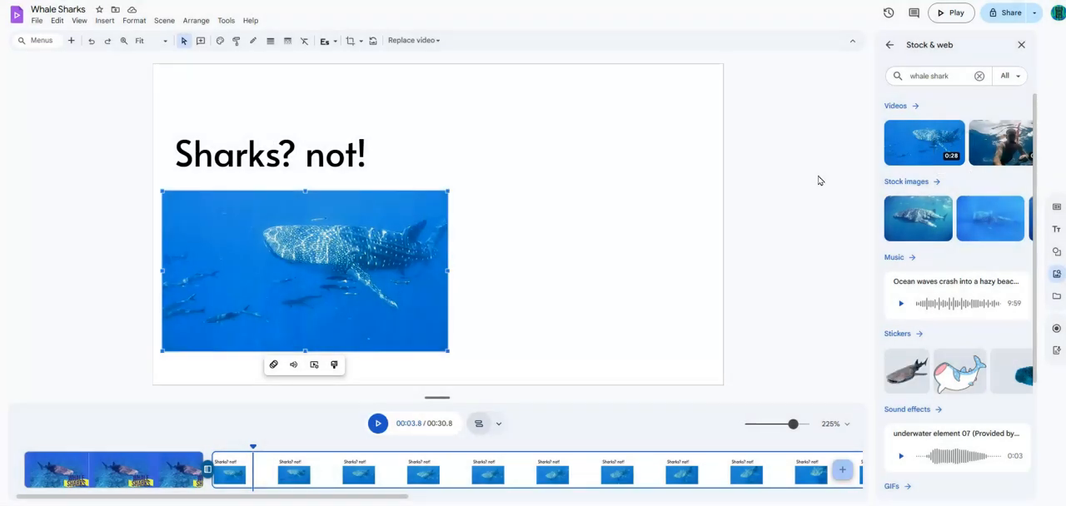
Step: Try expanding the inserted whale shark video to fill the scene, and undo it
right_click(288, 252)
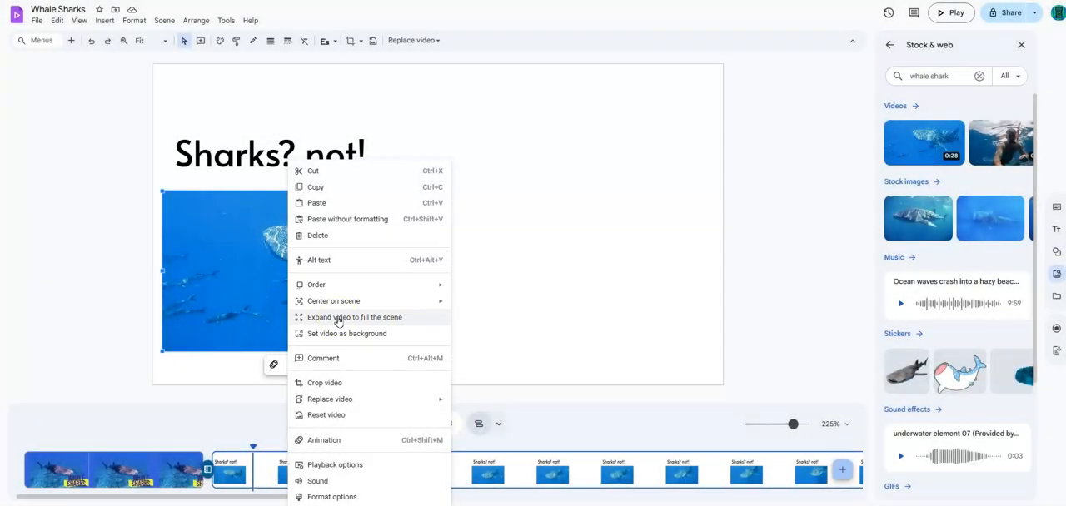
left_click(338, 318)
key("ctrl+z")
Step: Set the whale shark video as the scene's background and apply the Rise animation to the "Sharks? not!" text
right_click(315, 264)
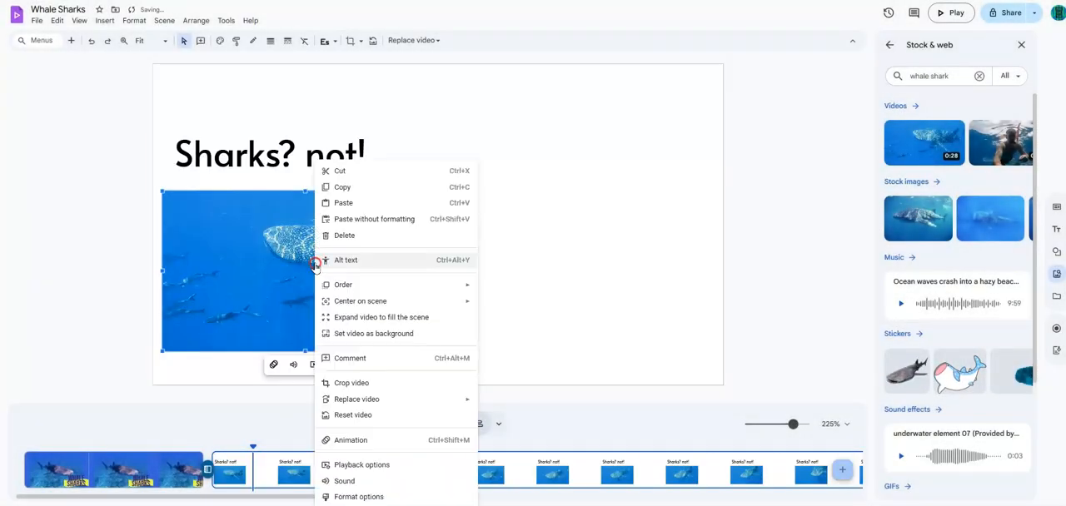
left_click(377, 333)
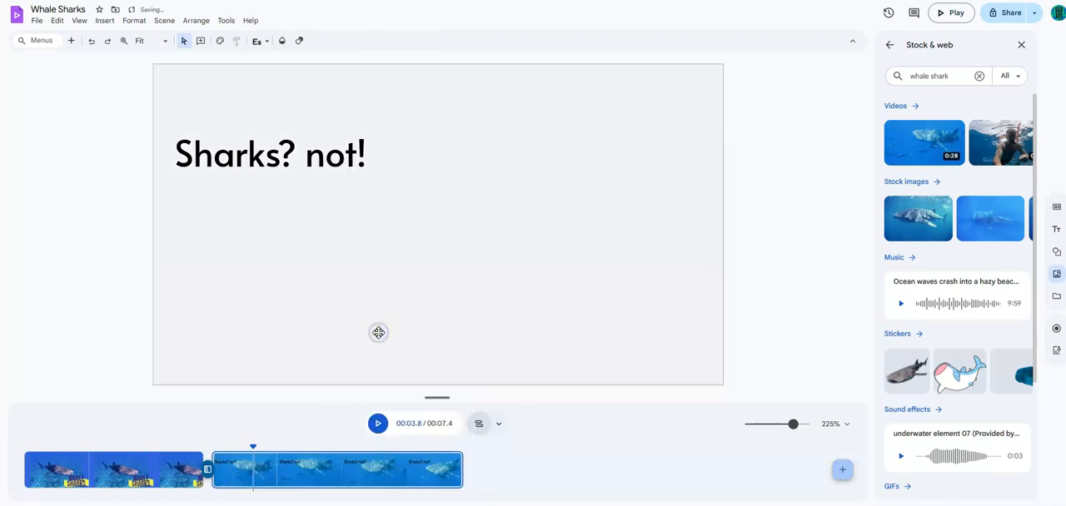
left_click(319, 157)
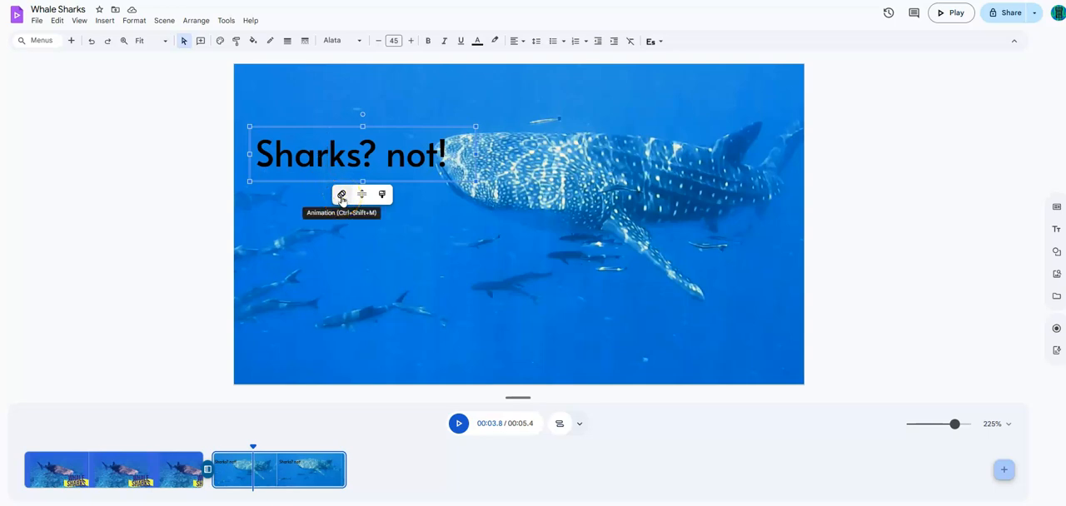
left_click(341, 196)
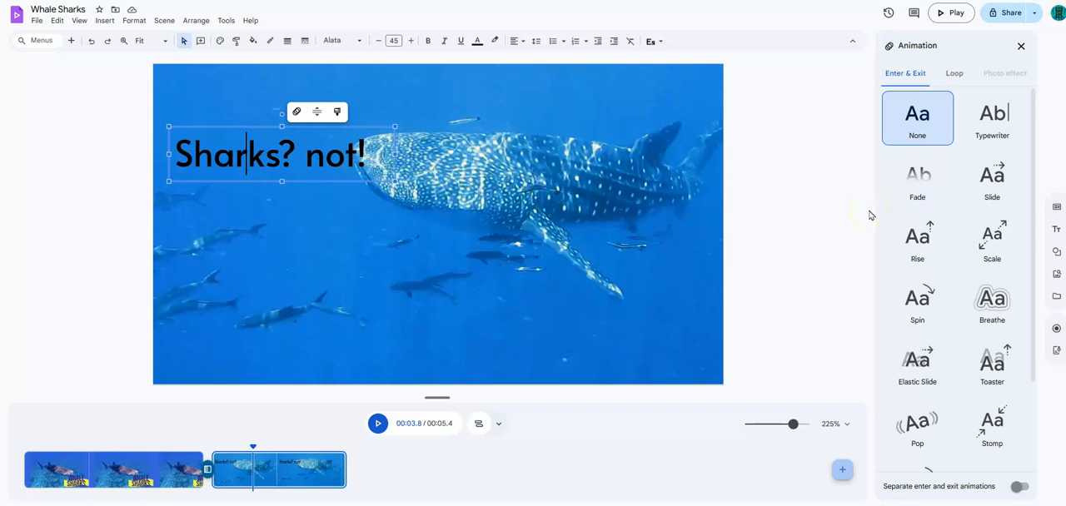
left_click(921, 241)
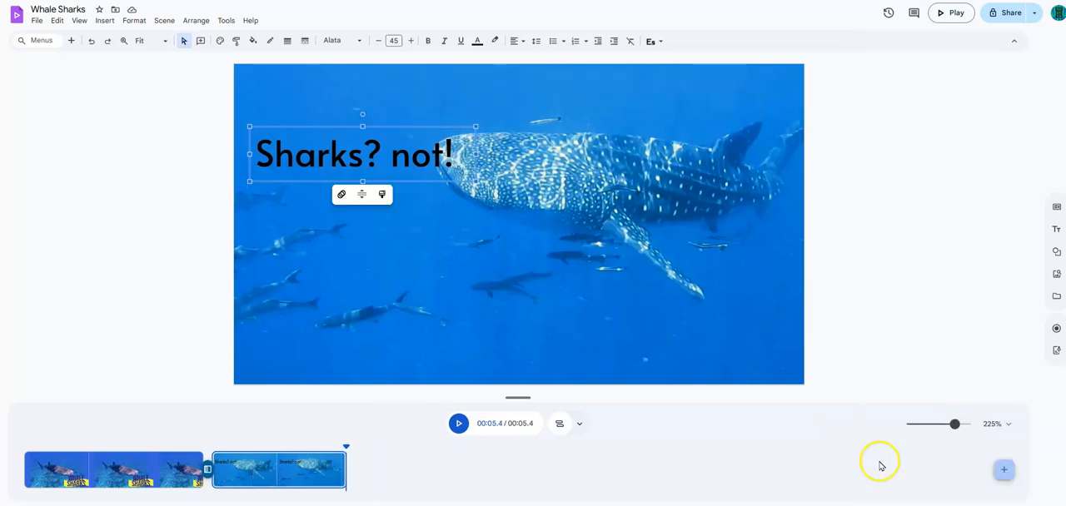
Step: Add a third scene and review the scripts of all three scenes, ending on scene 3
left_click(1003, 470)
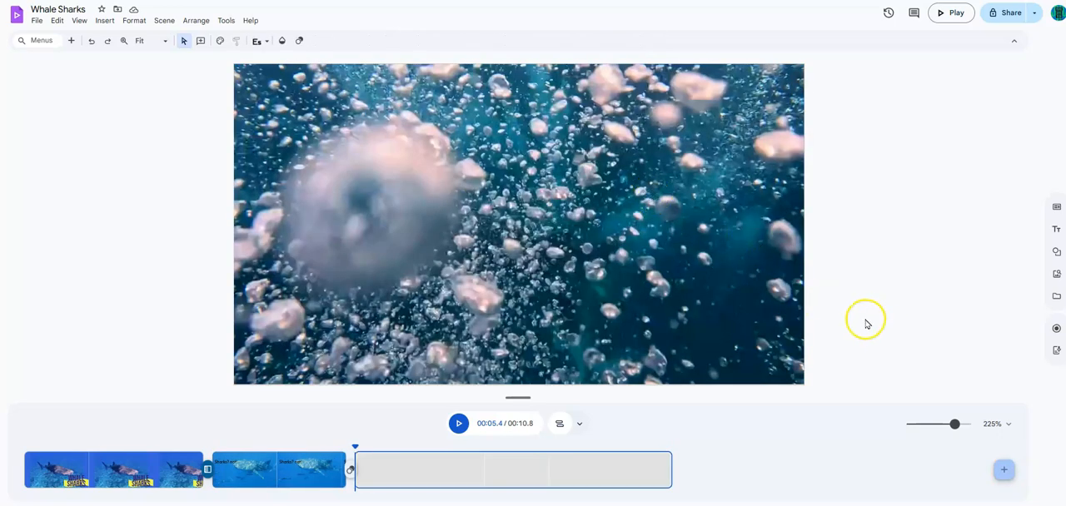
left_click(1054, 356)
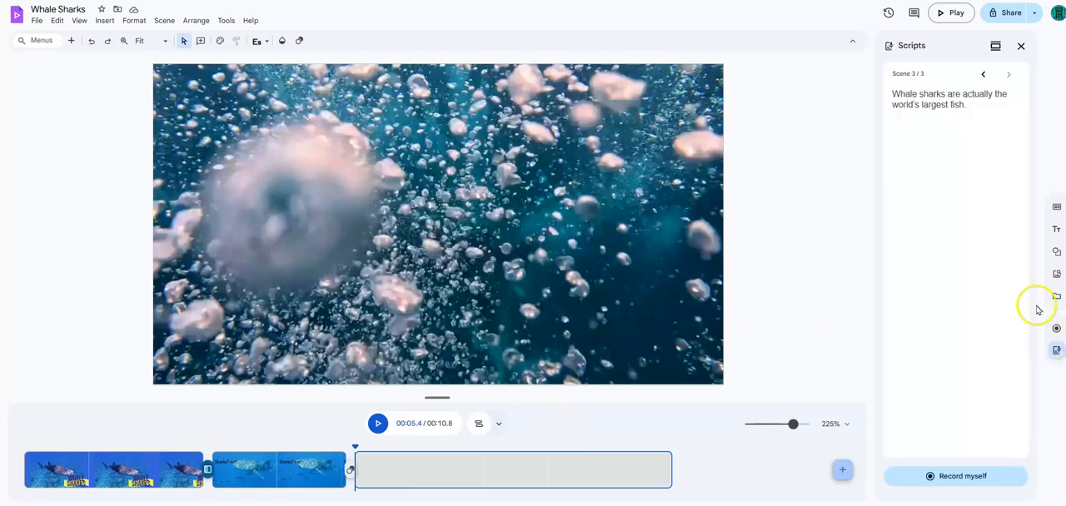
left_click(983, 77)
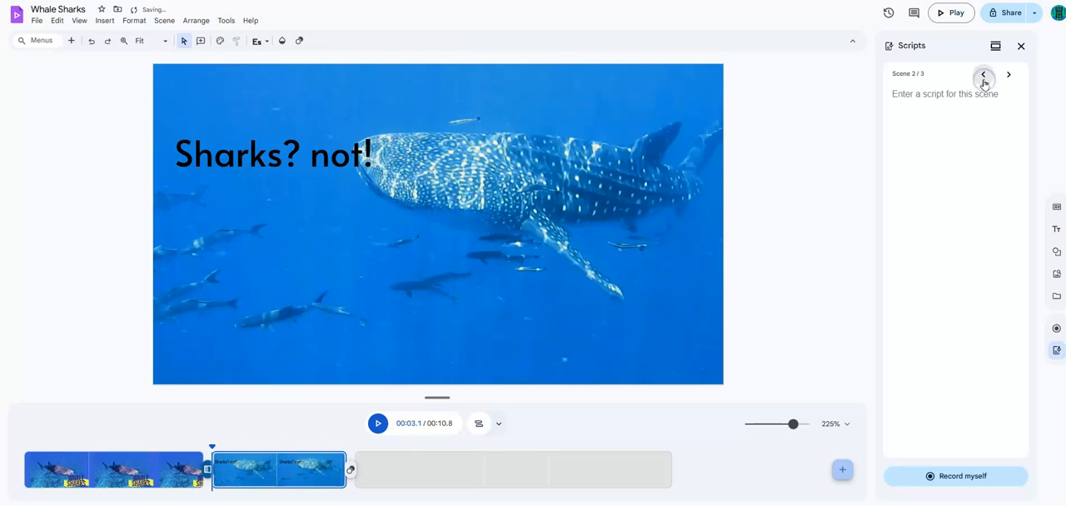
left_click(984, 77)
left_click(1008, 76)
left_click(1010, 77)
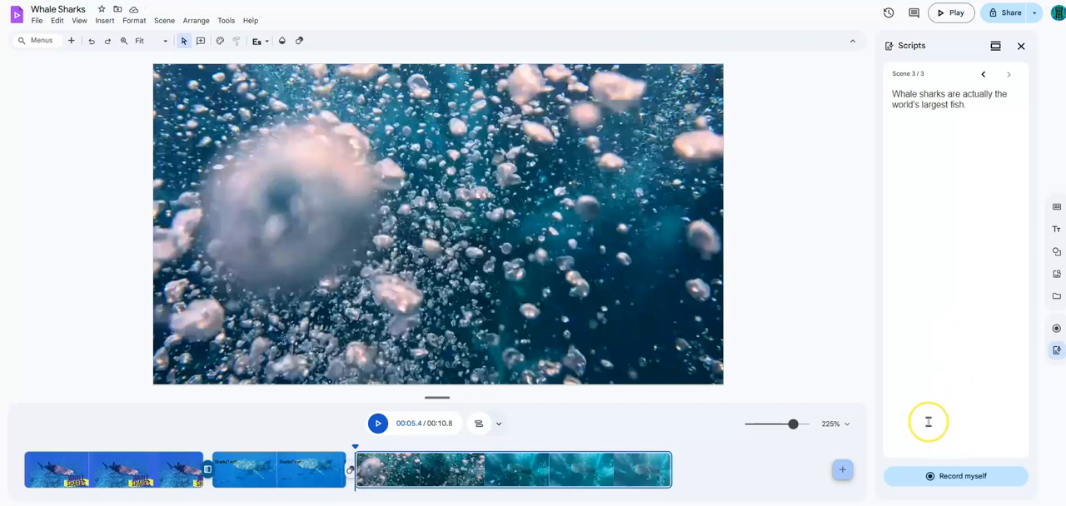
Step: Record a voiceover of about 3 s for scene 3 and insert it into the video
left_click(947, 481)
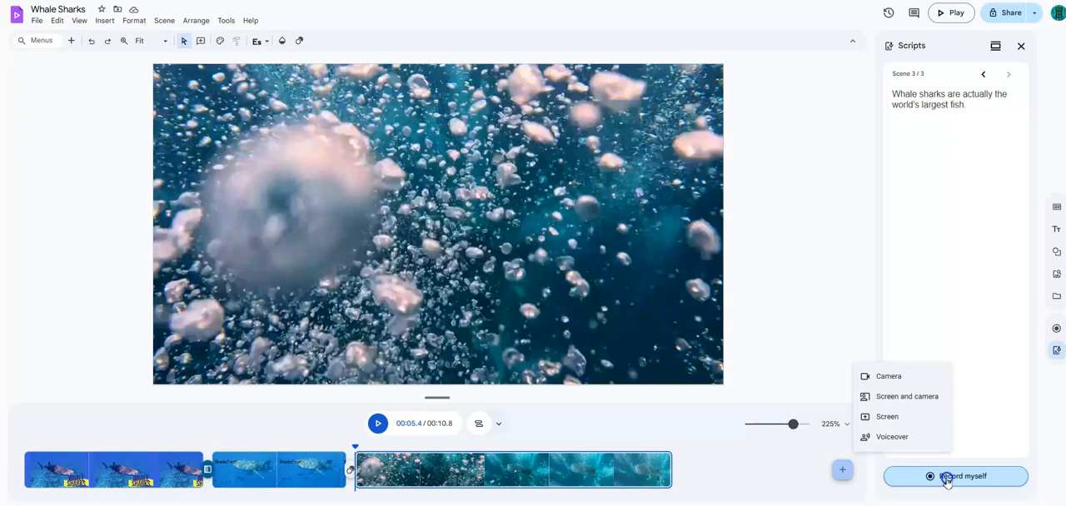
left_click(889, 436)
left_click(956, 461)
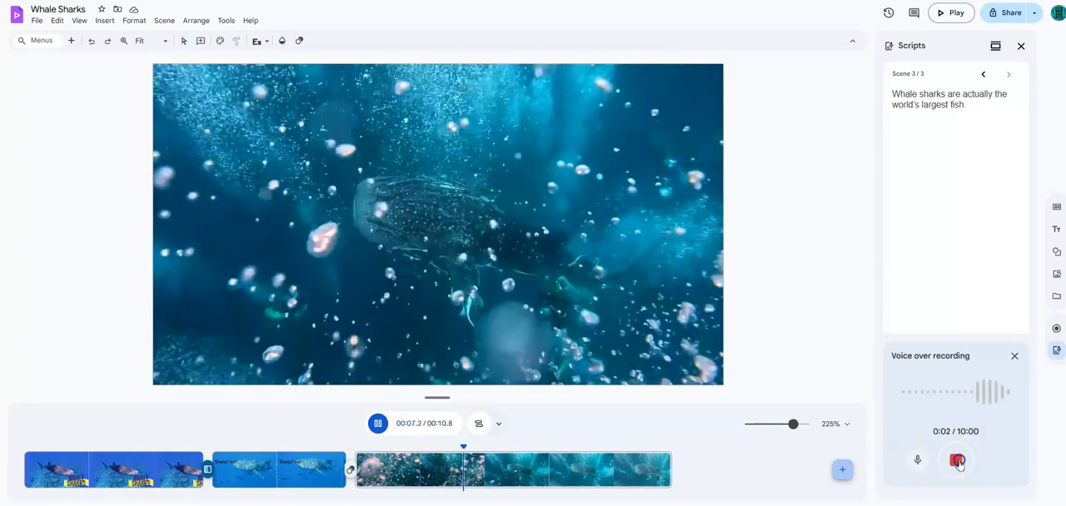
left_click(957, 462)
left_click(993, 473)
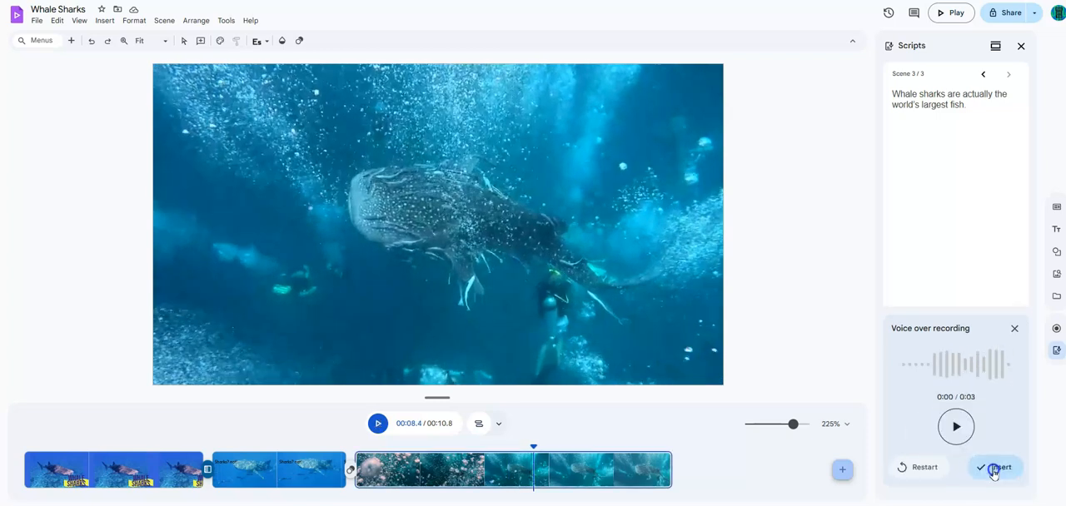
left_click(993, 469)
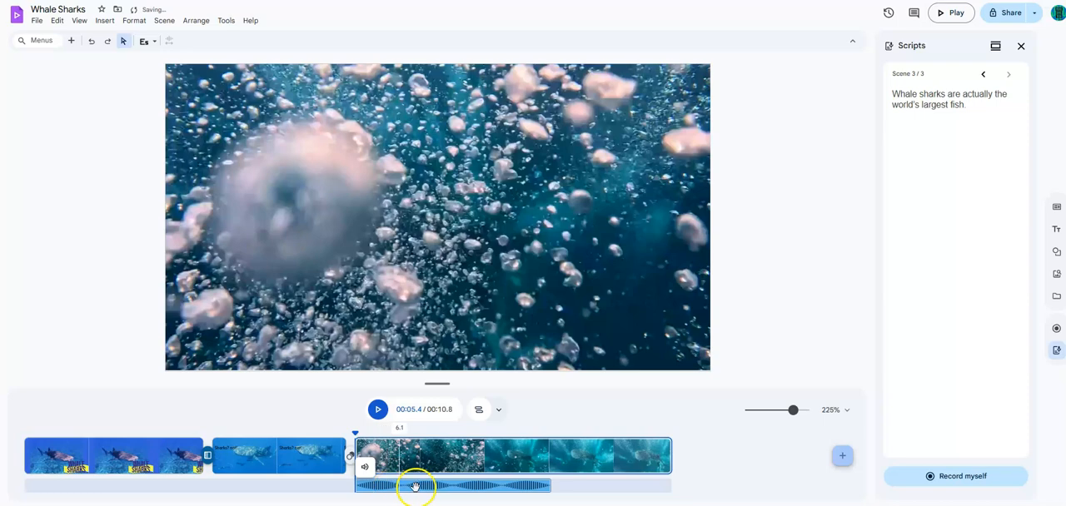
Step: Trim the end of the third scene to about 3.4 s so it matches the voiceover's length
left_click(670, 458)
left_click_drag(670, 457, 550, 459)
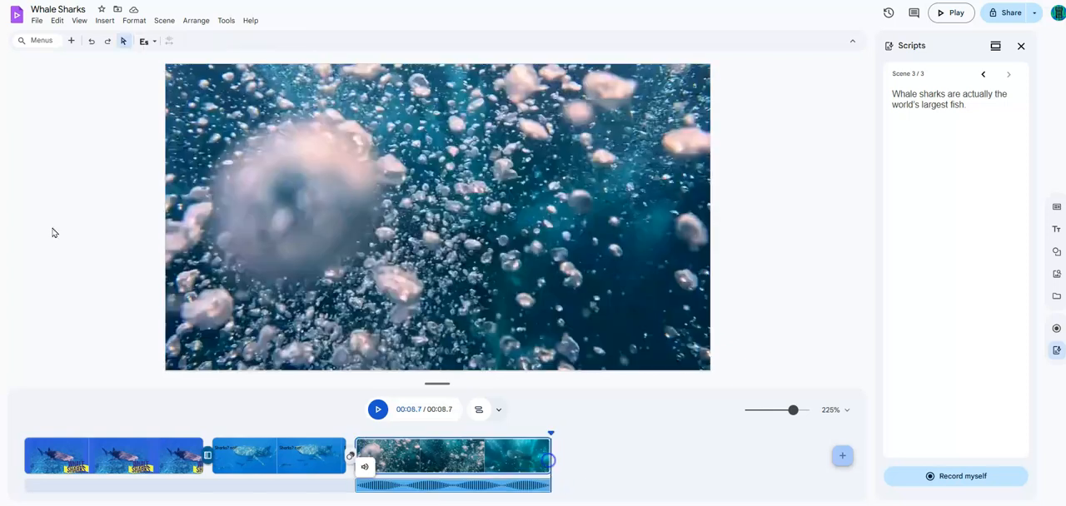
Step: Open the voiceover's sound settings to view its volume, and try to split its audio at the playhead
left_click(365, 469)
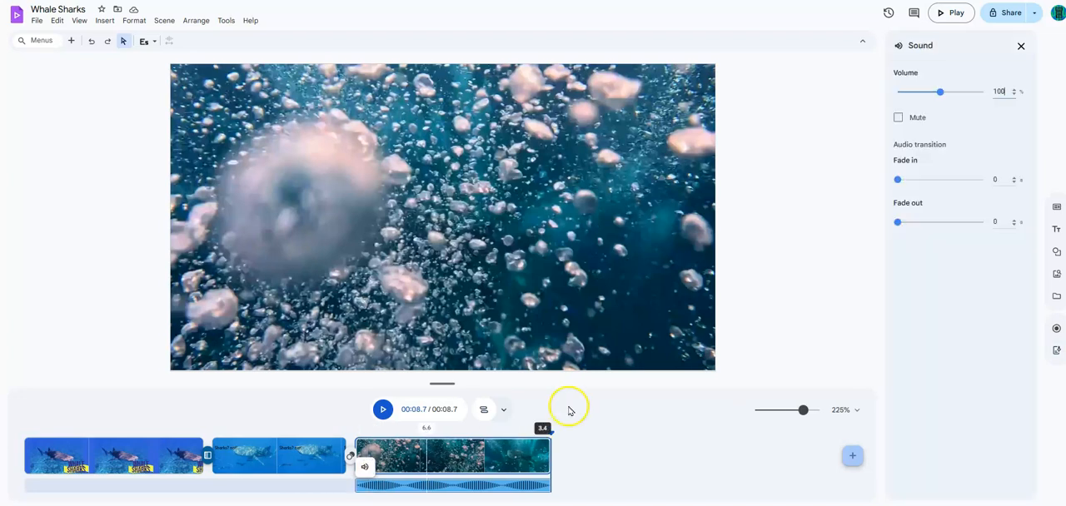
left_click(999, 92)
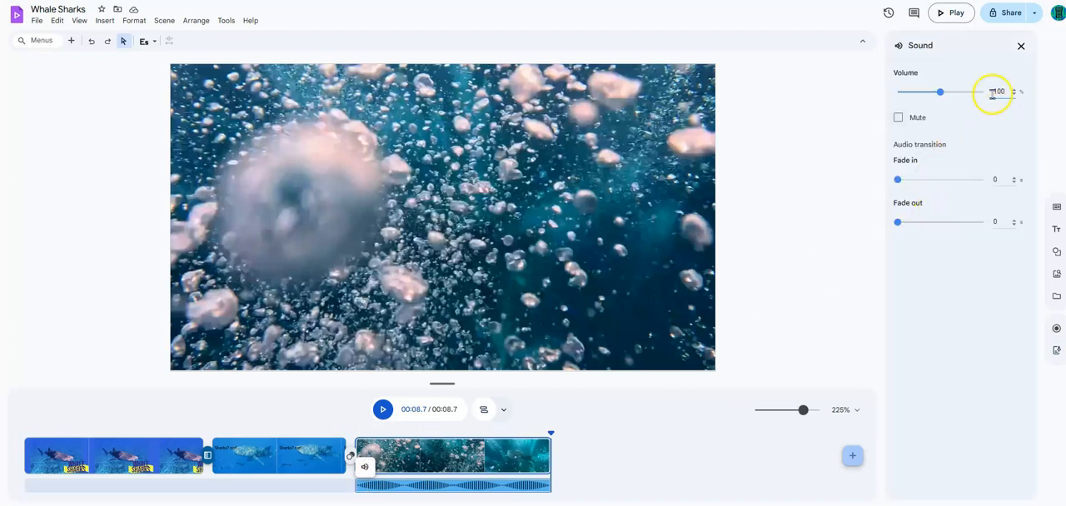
right_click(441, 488)
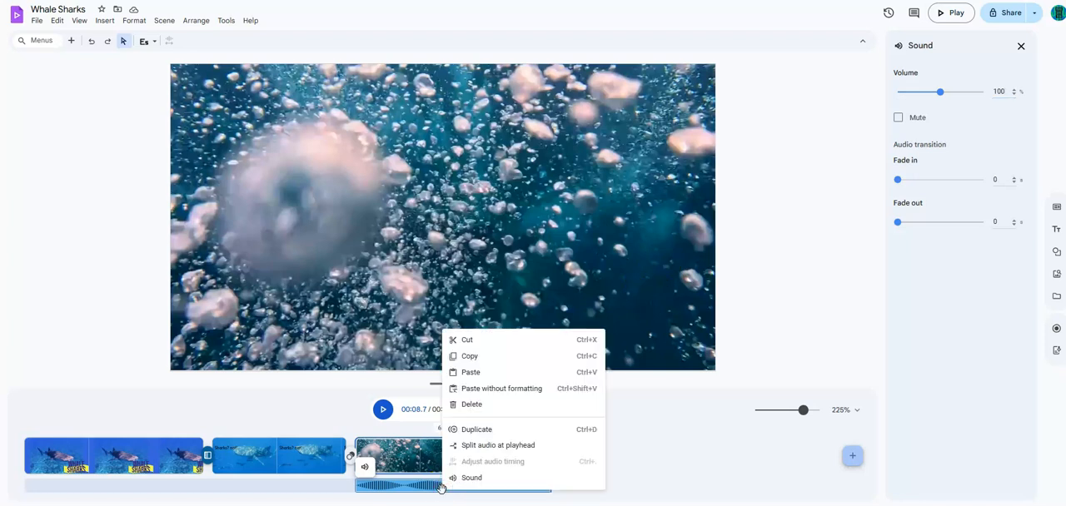
left_click(496, 445)
Step: Move the playhead back to the start of the video and preview the Slide transition
left_click_drag(561, 433, 217, 436)
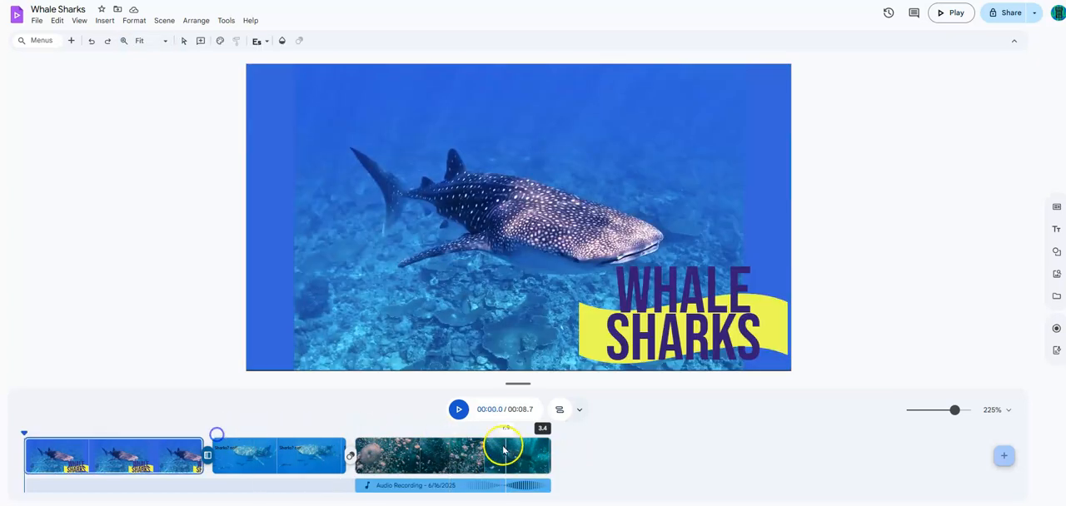
left_click(458, 410)
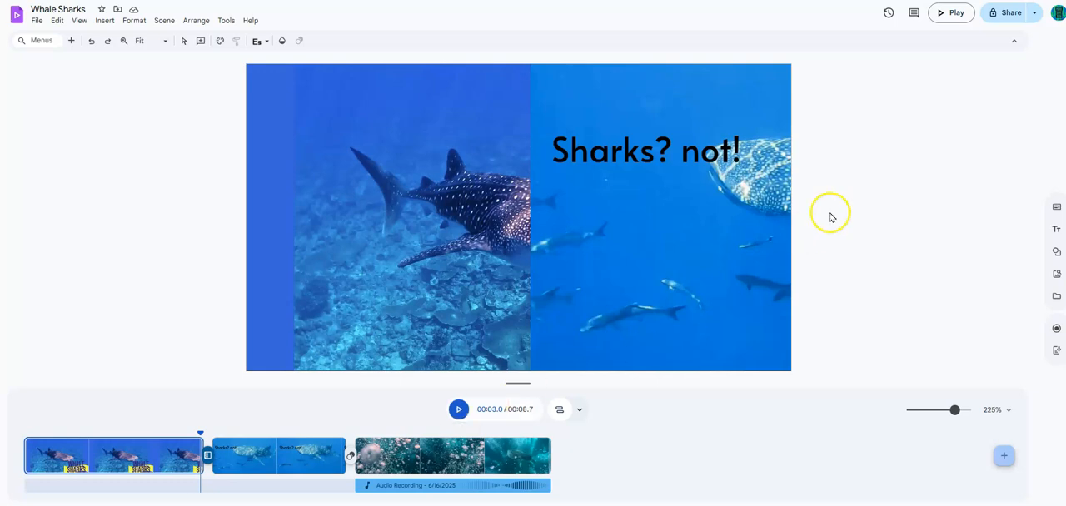
Step: Review the video's sharing settings, close them unchanged, and bring up the file commands for downloading or exporting it
left_click(1006, 15)
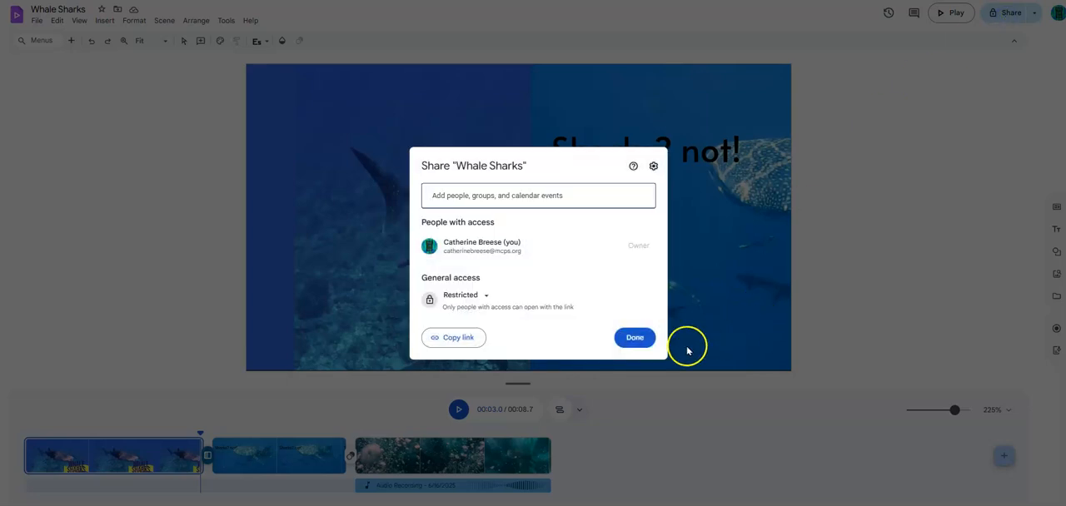
left_click(635, 337)
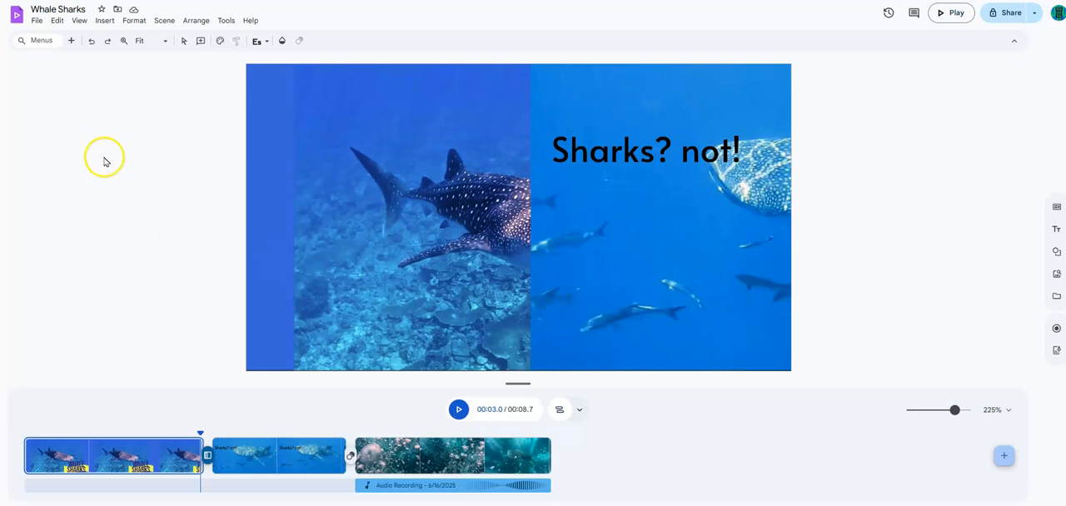
left_click(37, 20)
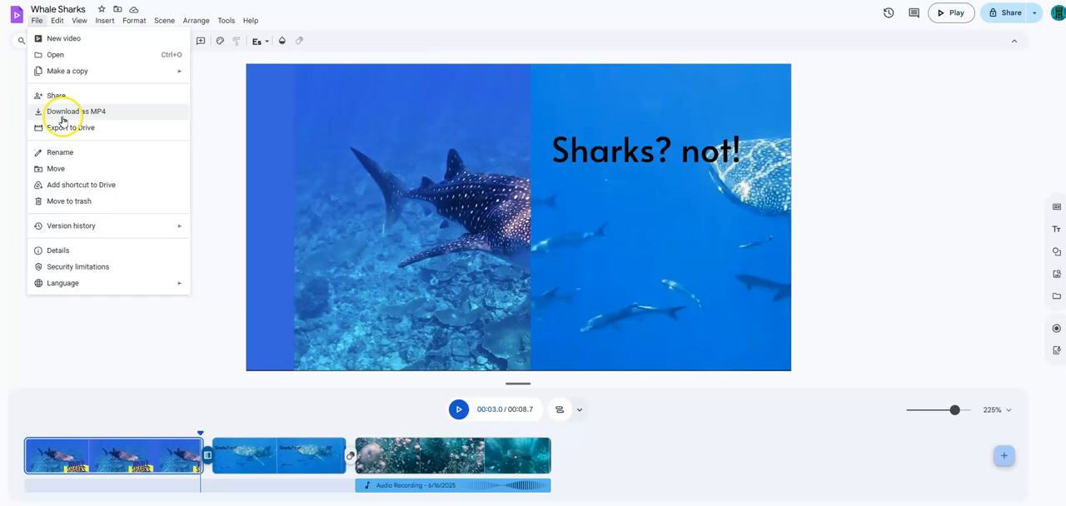